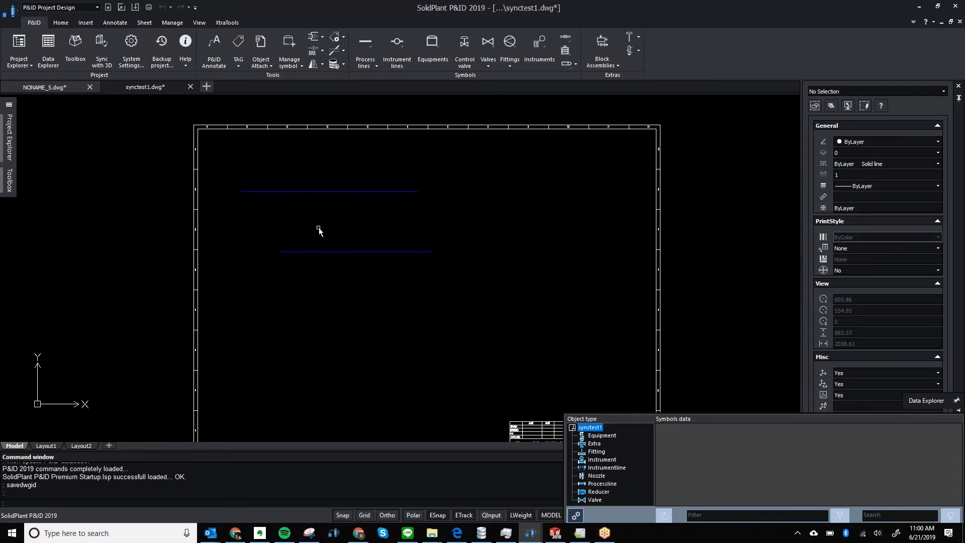
{"action": "left_click", "coordinate": [603, 484]}
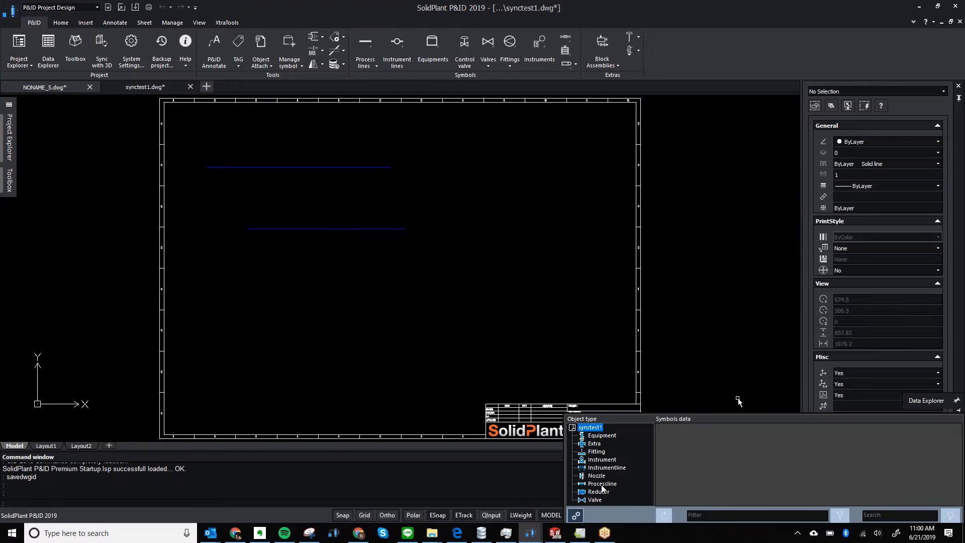
{"action": "left_click", "coordinate": [423, 276]}
{"action": "left_click", "coordinate": [363, 264]}
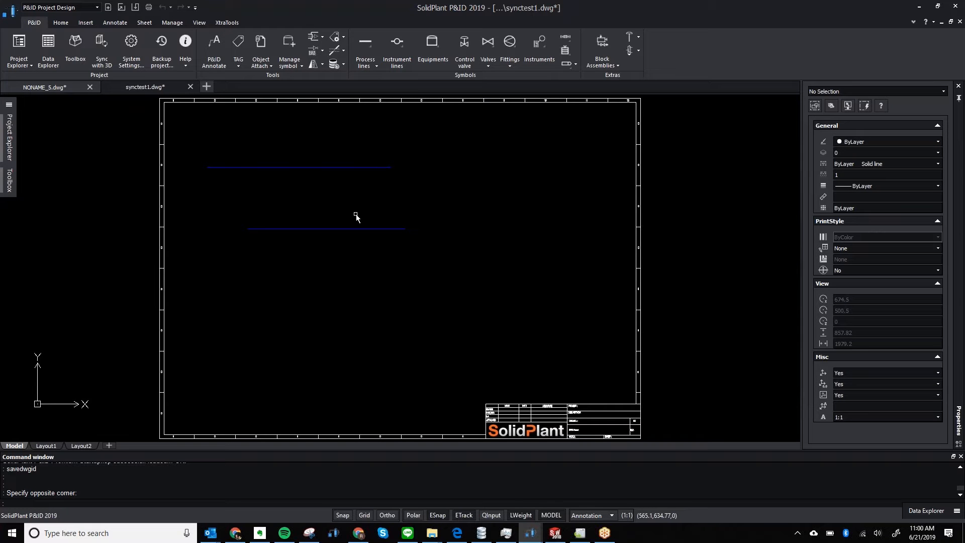
{"action": "mouse_move", "coordinate": [10, 150]}
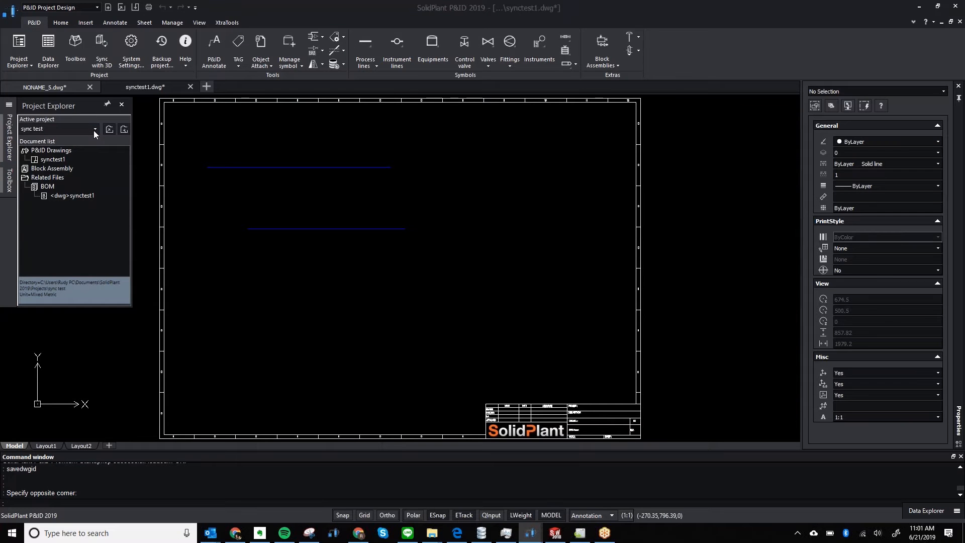
{"action": "left_click", "coordinate": [271, 145]}
{"action": "left_click", "coordinate": [241, 128]}
Start a new project named "Based on Sync Test project" and proceed to its P&ID settings.
{"action": "left_click", "coordinate": [21, 65]}
{"action": "left_click", "coordinate": [39, 95]}
{"action": "left_click_drag", "start_coordinate": [397, 203], "coordinate": [332, 208]}
{"action": "type", "text": "Based on Sy"}
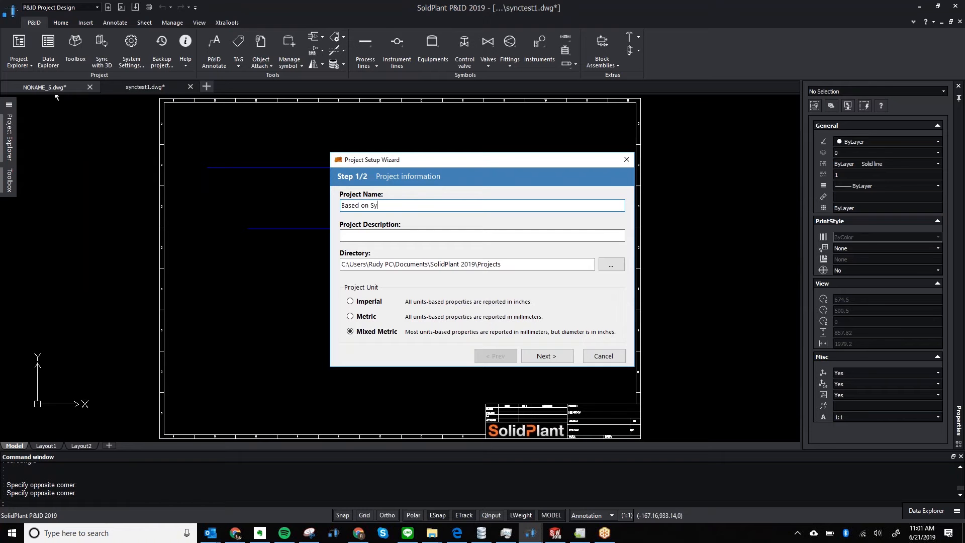
{"action": "type", "text": "nc Test project"}
{"action": "left_click", "coordinate": [544, 356]}
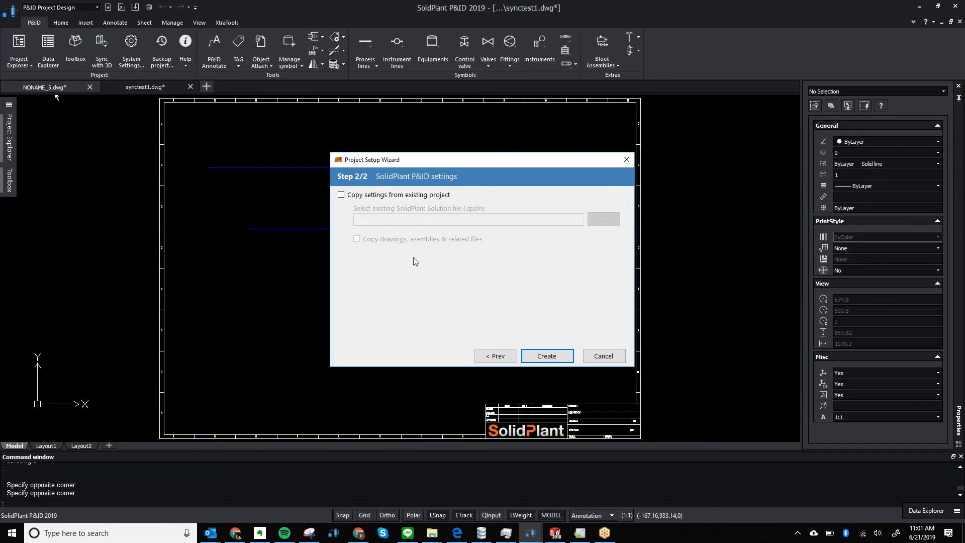
Copy the new project's settings from the existing solution file sync test.spsln in the sync test project folder.
{"action": "left_click", "coordinate": [341, 196]}
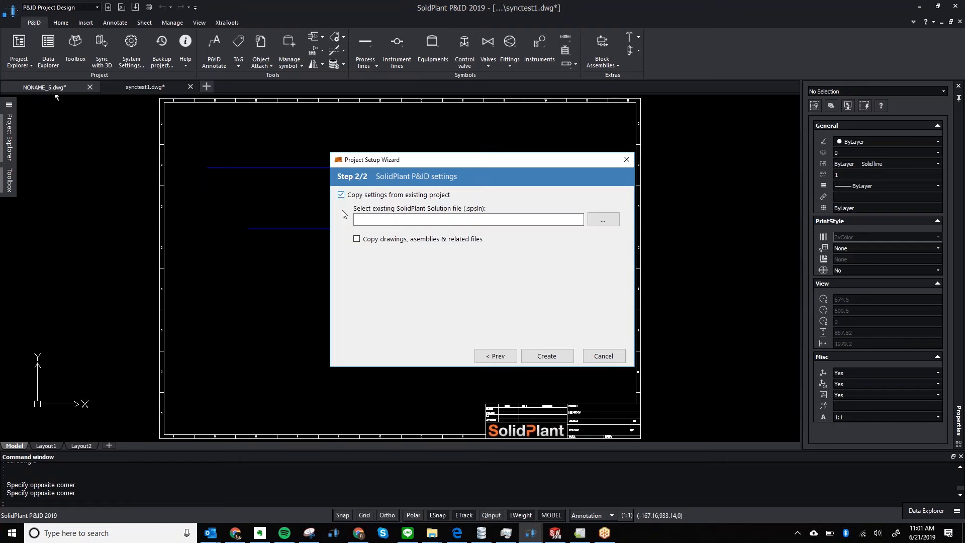
{"action": "left_click", "coordinate": [603, 220]}
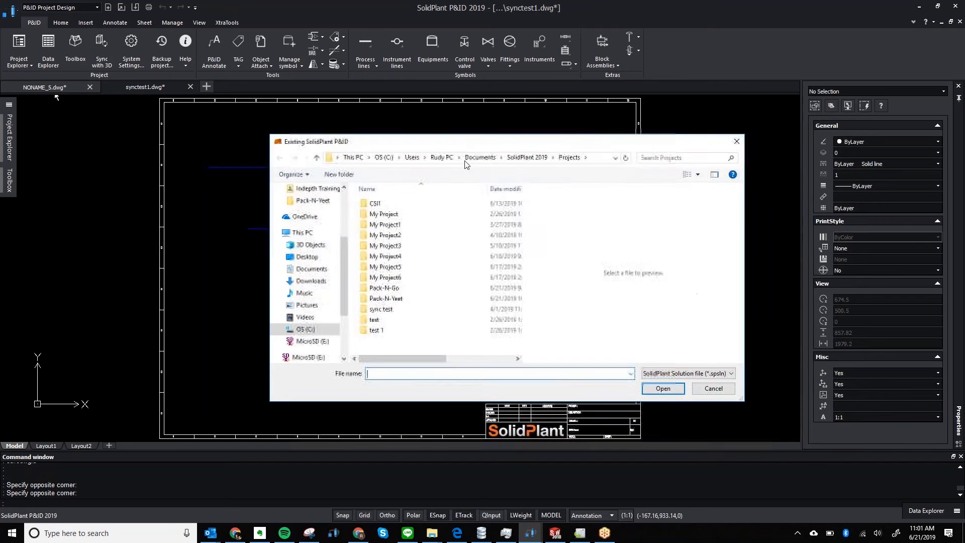
{"action": "left_click", "coordinate": [399, 311]}
{"action": "double_click", "coordinate": [398, 311]}
{"action": "left_click", "coordinate": [388, 236]}
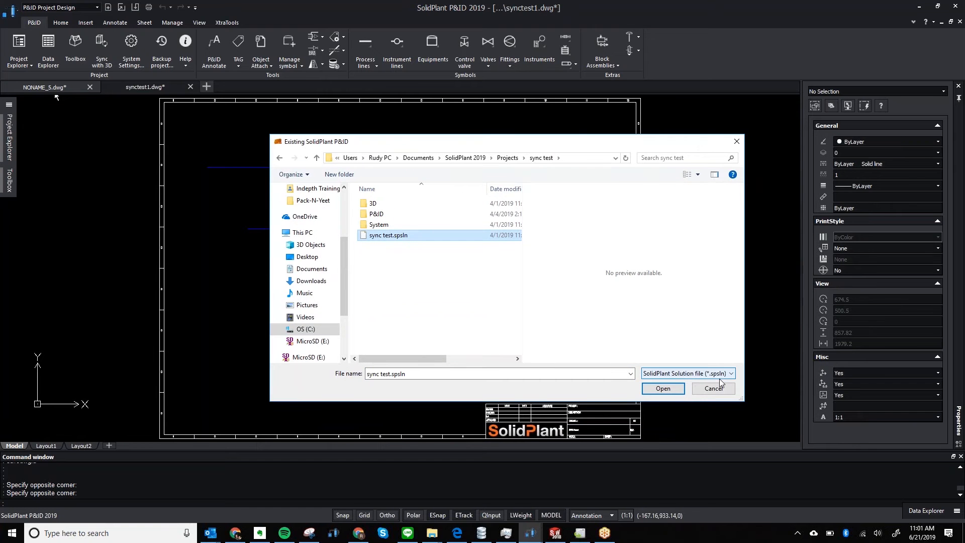
{"action": "left_click", "coordinate": [659, 390]}
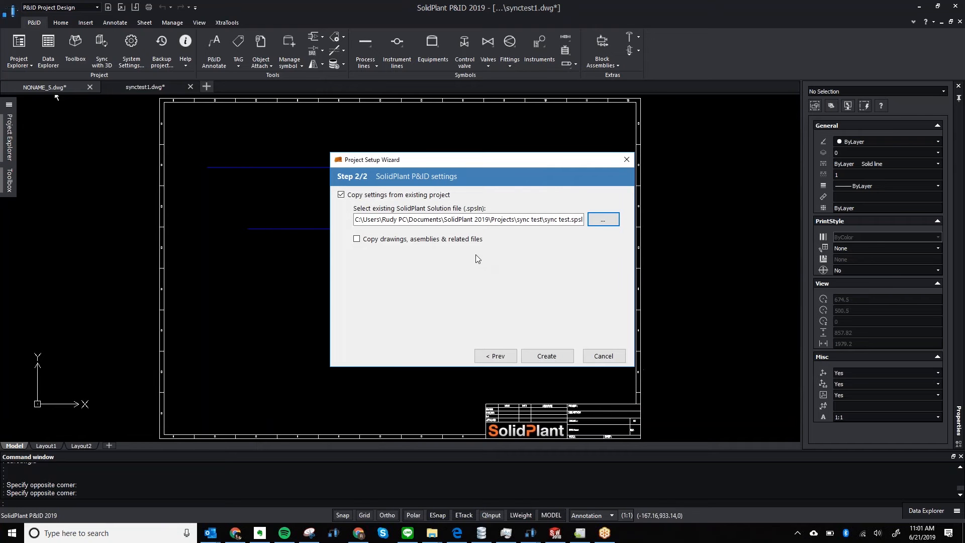
Include the drawings, assemblies and related files in the copy and create the project.
{"action": "left_click", "coordinate": [357, 240]}
{"action": "left_click", "coordinate": [555, 356]}
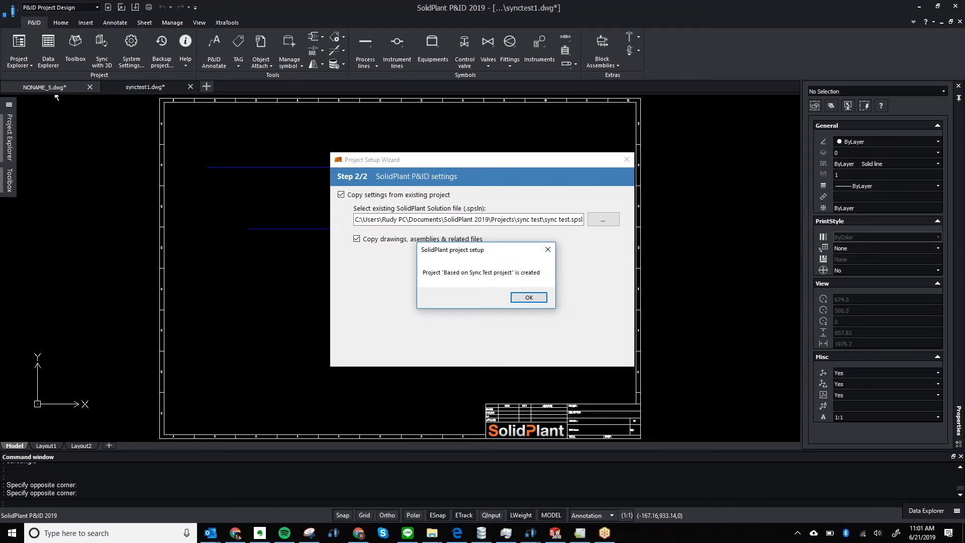
{"action": "left_click", "coordinate": [528, 298]}
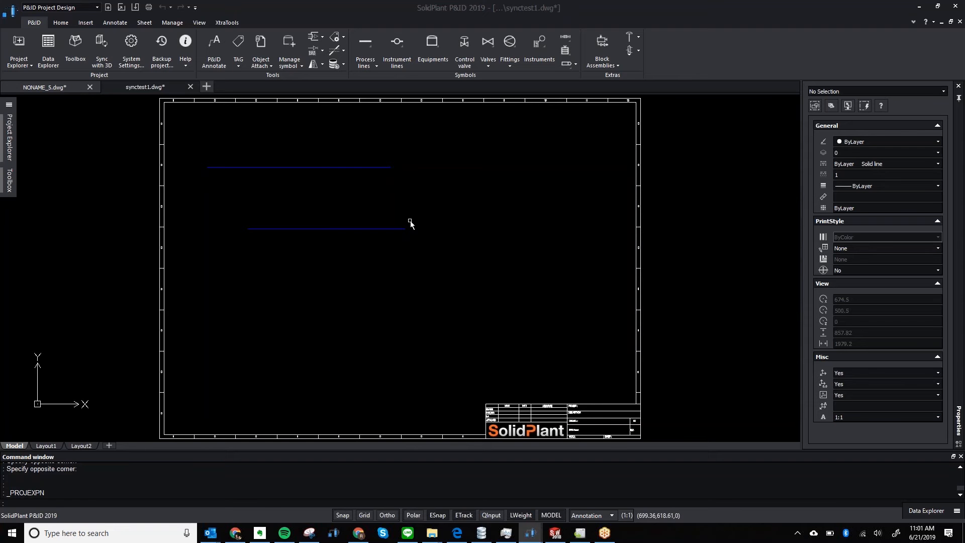
Close the synctest1 and NONAME_5 drawings without saving their changes.
{"action": "left_click", "coordinate": [190, 87]}
{"action": "left_click", "coordinate": [480, 281]}
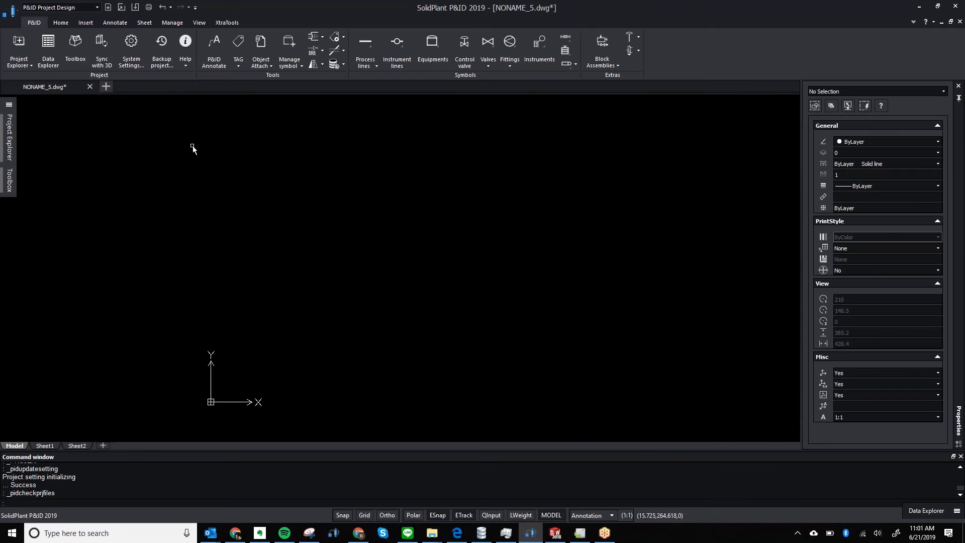
{"action": "mouse_move", "coordinate": [89, 88]}
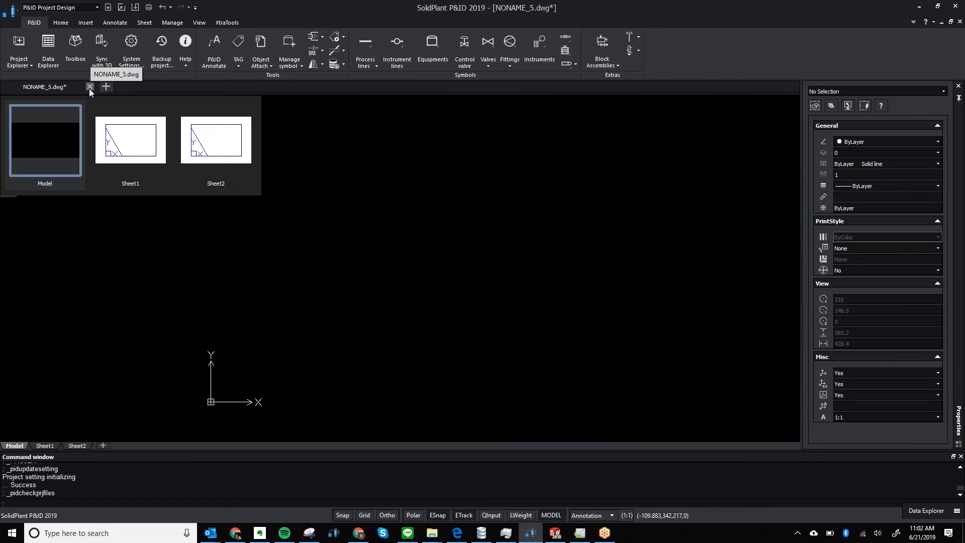
{"action": "left_click", "coordinate": [90, 87]}
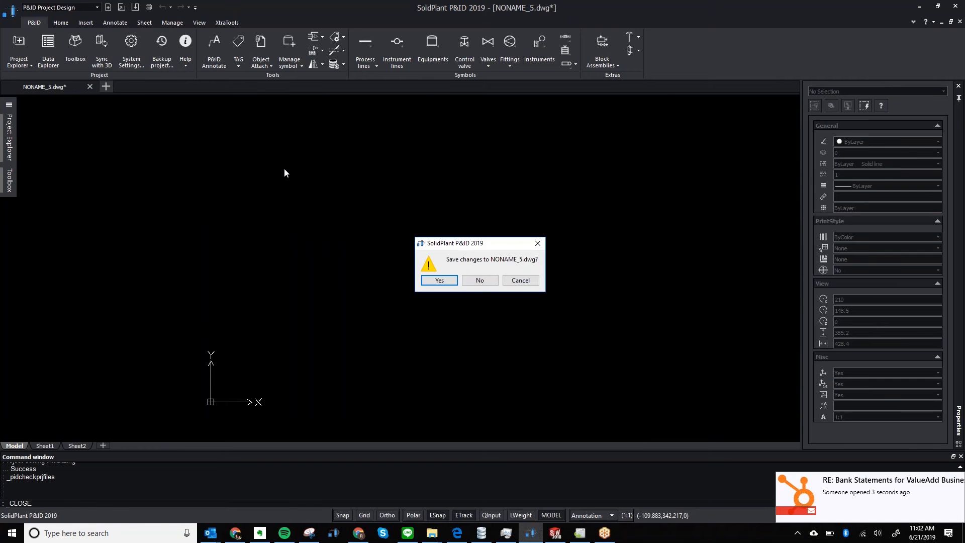
{"action": "left_click", "coordinate": [482, 282]}
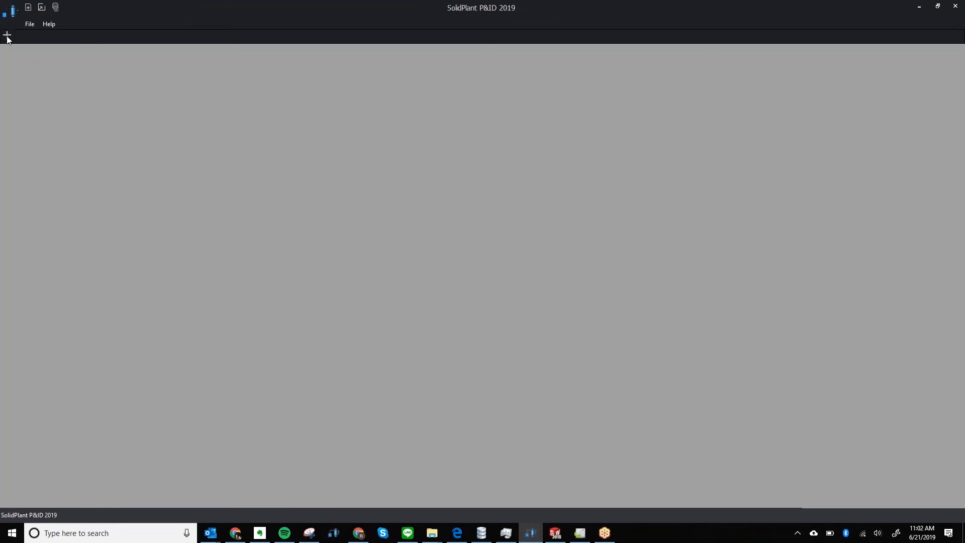
Start a blank drawing and open the synctest1 drawing from the Based on Sync Test project.
{"action": "left_click", "coordinate": [7, 36]}
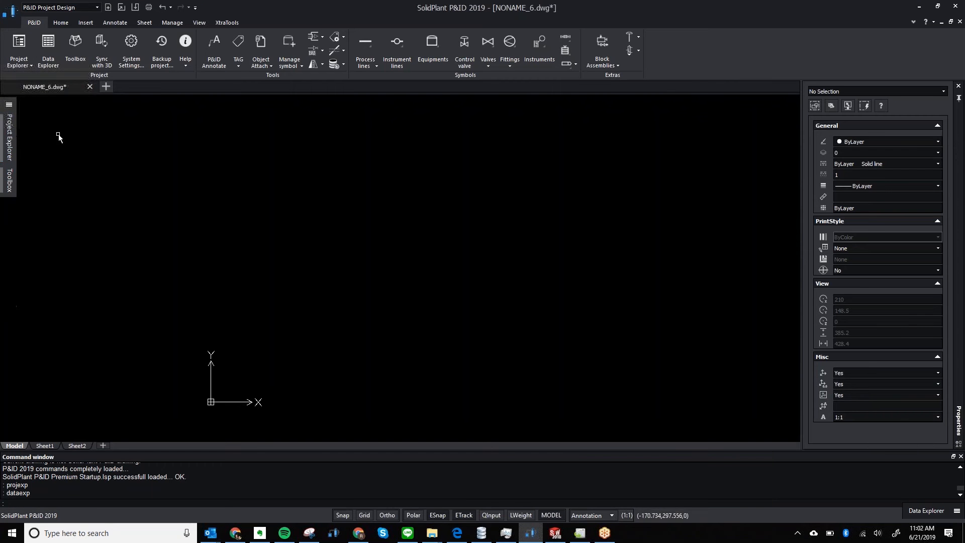
{"action": "mouse_move", "coordinate": [11, 146]}
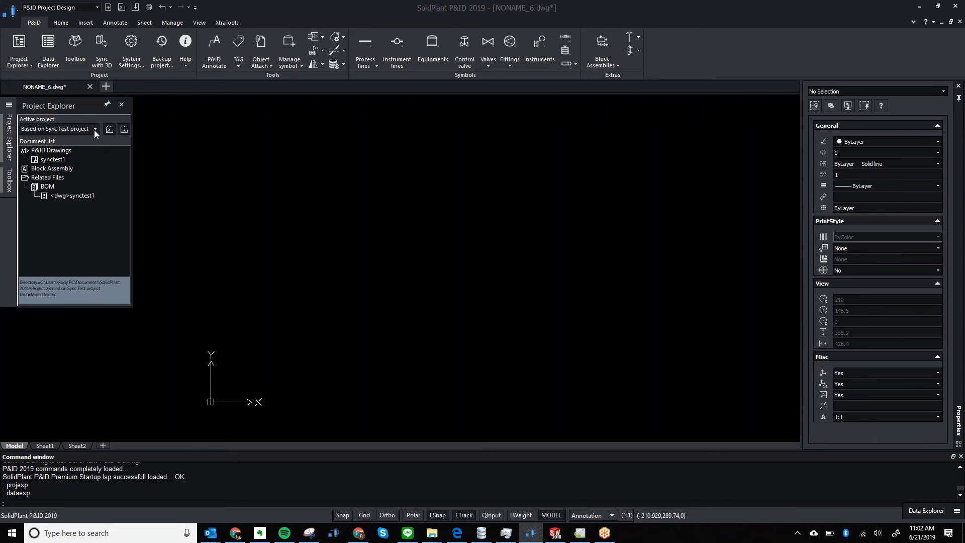
{"action": "double_click", "coordinate": [57, 161]}
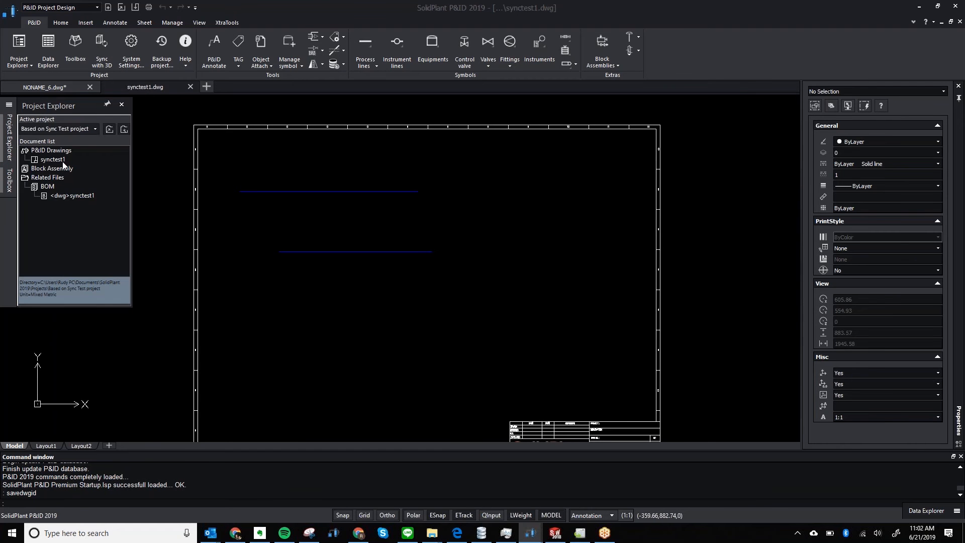
Try to rename the open synctest1 drawing in the project to a name starting with "Dwg 1 based on sync test".
{"action": "right_click", "coordinate": [63, 161]}
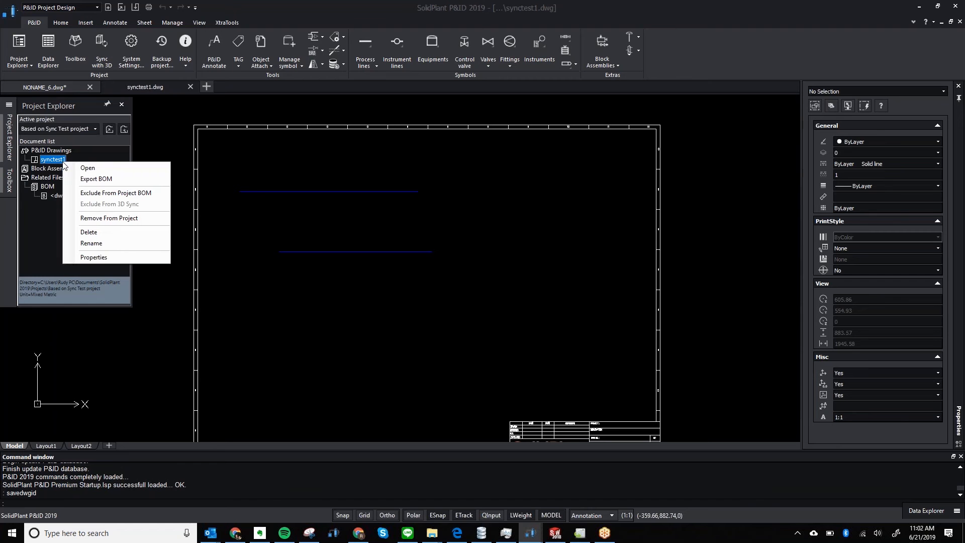
{"action": "left_click", "coordinate": [89, 245]}
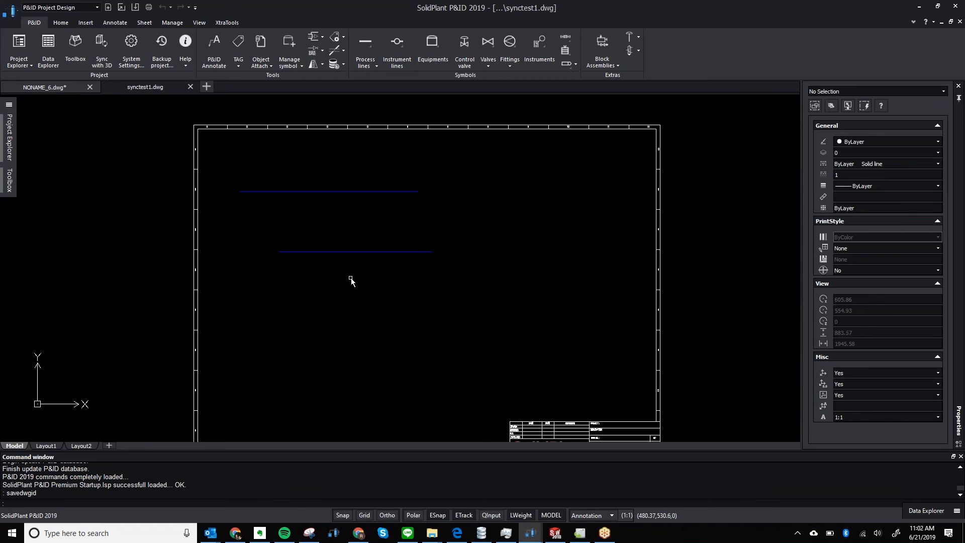
{"action": "mouse_move", "coordinate": [7, 136]}
{"action": "right_click", "coordinate": [55, 160]}
{"action": "left_click", "coordinate": [82, 239]}
{"action": "type", "text": "Ba"}
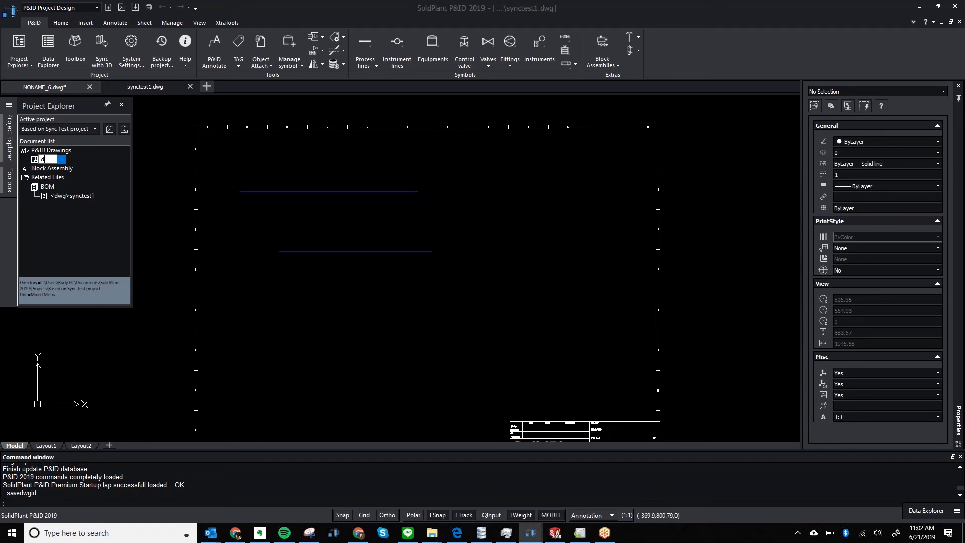
{"action": "type", "text": "g 1 based on sync test dw"}
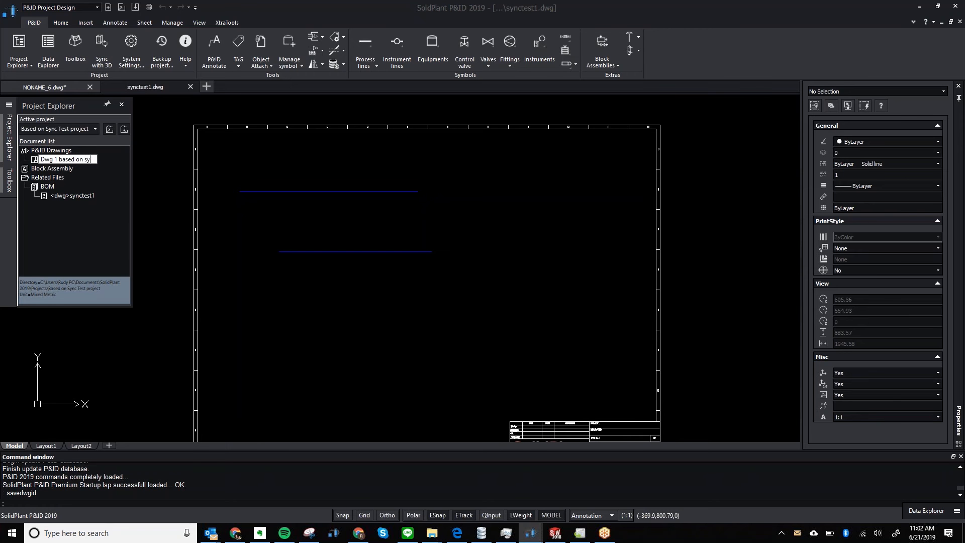
{"action": "key", "text": "BackSpace"}
{"action": "key", "text": "BackSpace"}
{"action": "type", "text": "p"}
{"action": "key", "text": "Return"}
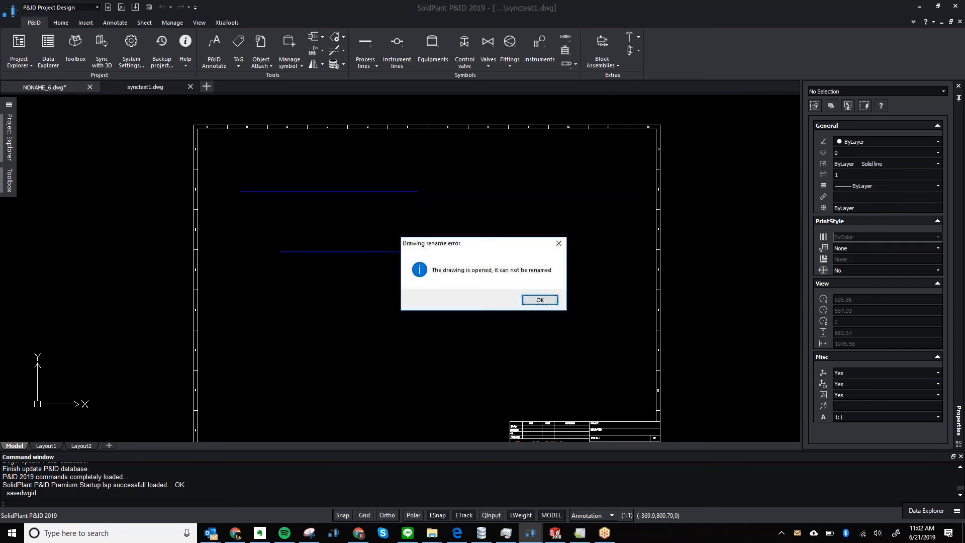
{"action": "left_click", "coordinate": [538, 301]}
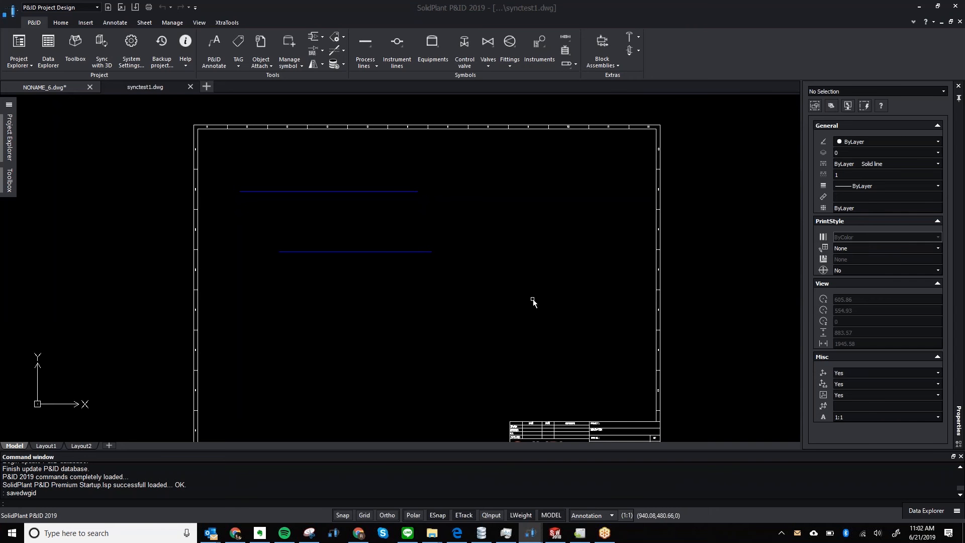
Close the synctest1 drawing and rename it in the project as "dwg 1".
{"action": "left_click", "coordinate": [189, 87]}
{"action": "left_click", "coordinate": [9, 136]}
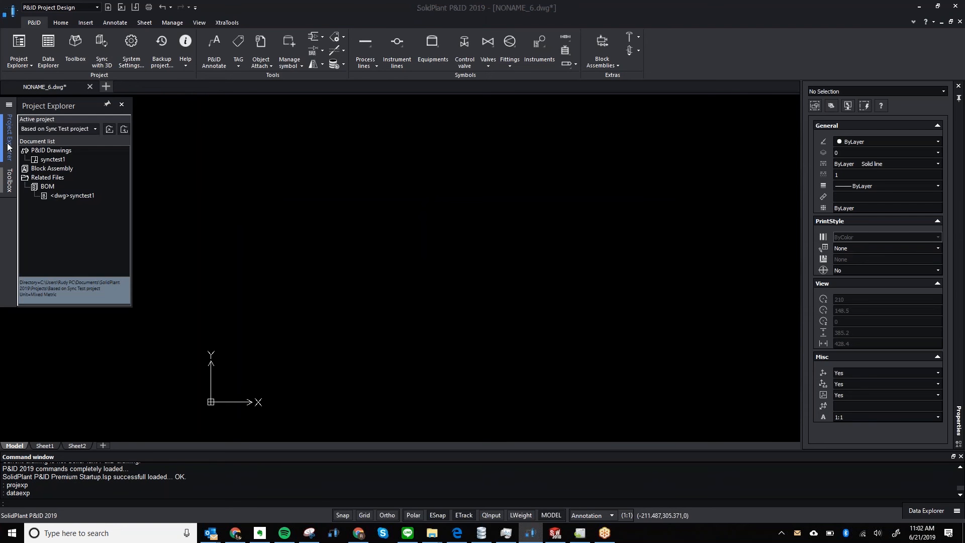
{"action": "right_click", "coordinate": [50, 159]}
{"action": "left_click", "coordinate": [78, 241]}
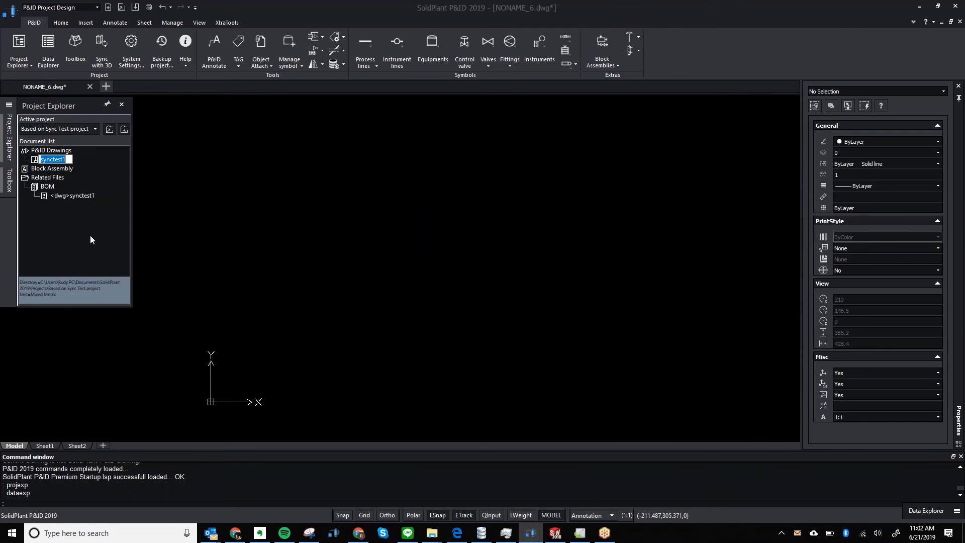
{"action": "key", "text": "BackSpace"}
{"action": "type", "text": "1"}
{"action": "key", "text": "Return"}
Switch to File Explorer and open the Projects folder inside SolidPlant 2019 in Documents.
{"action": "mouse_move", "coordinate": [431, 532]}
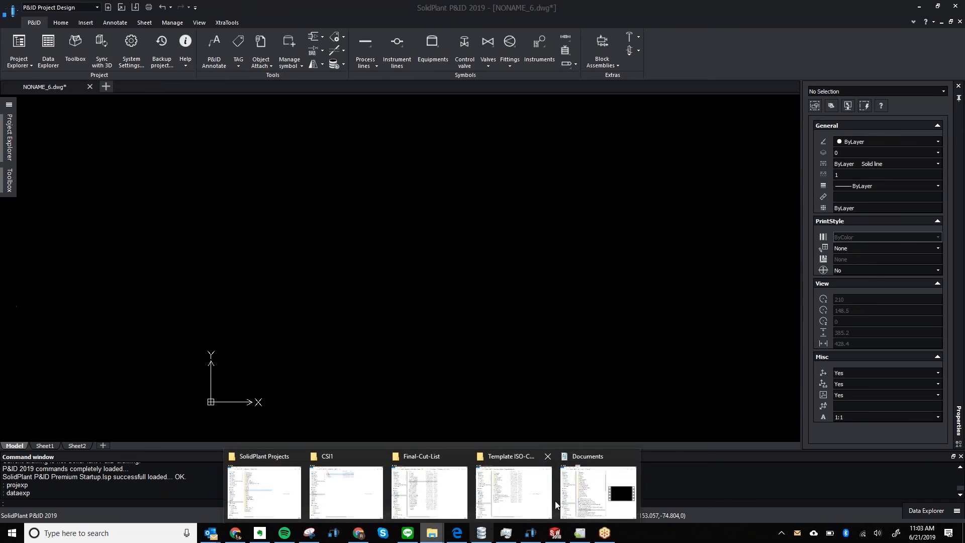
{"action": "left_click", "coordinate": [601, 492]}
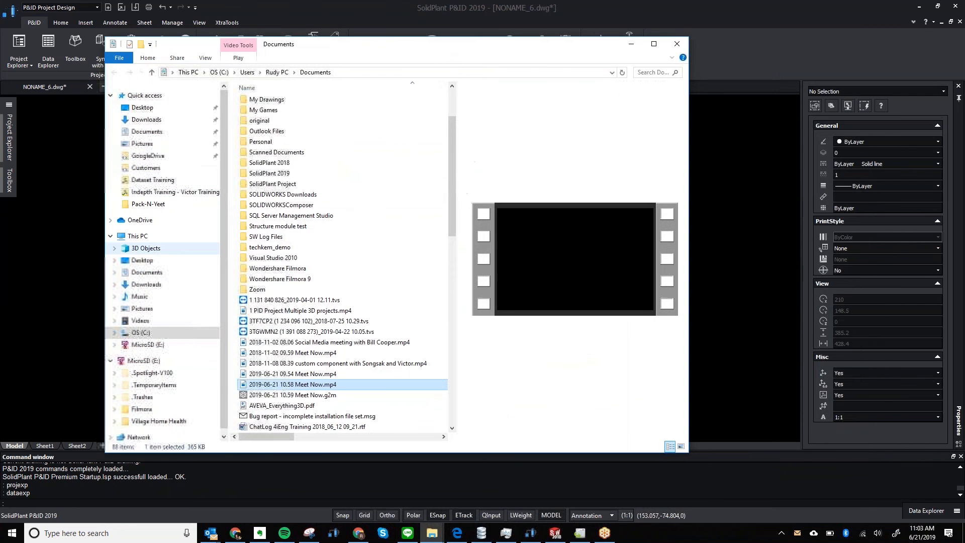
{"action": "left_click", "coordinate": [147, 272]}
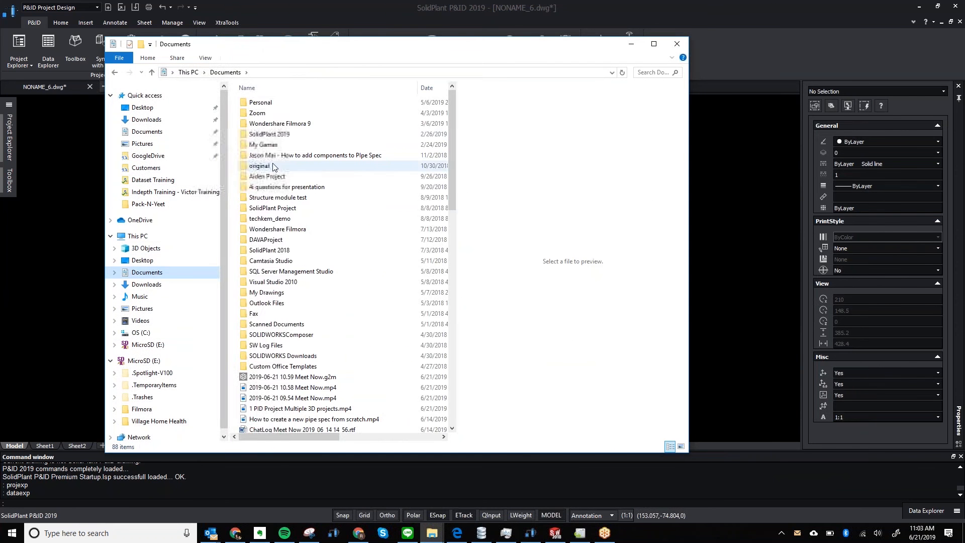
{"action": "double_click", "coordinate": [272, 135]}
{"action": "left_click", "coordinate": [267, 115]}
{"action": "double_click", "coordinate": [267, 115]}
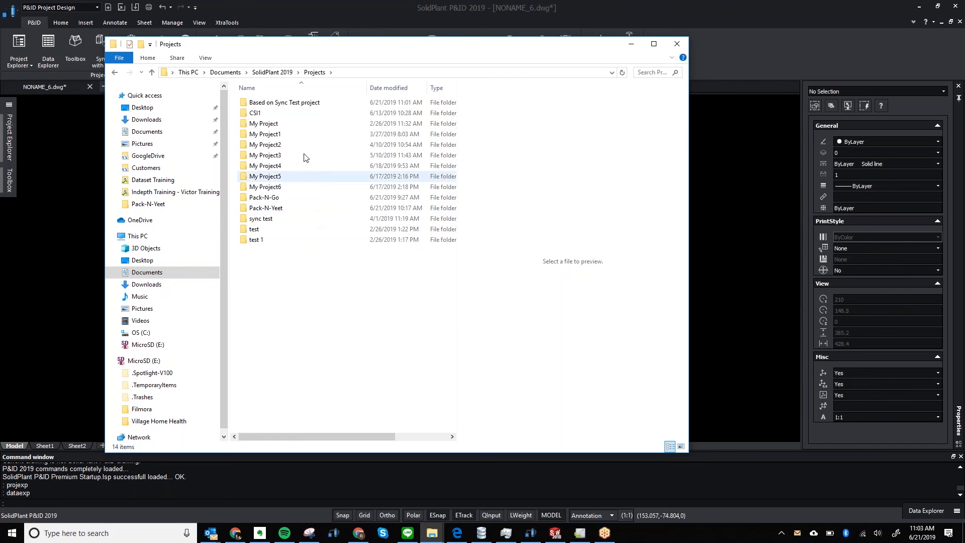
Check the dwg 1.dwg file in the new project's PnID Drawings folder, then return to SolidPlant P&ID.
{"action": "double_click", "coordinate": [286, 104]}
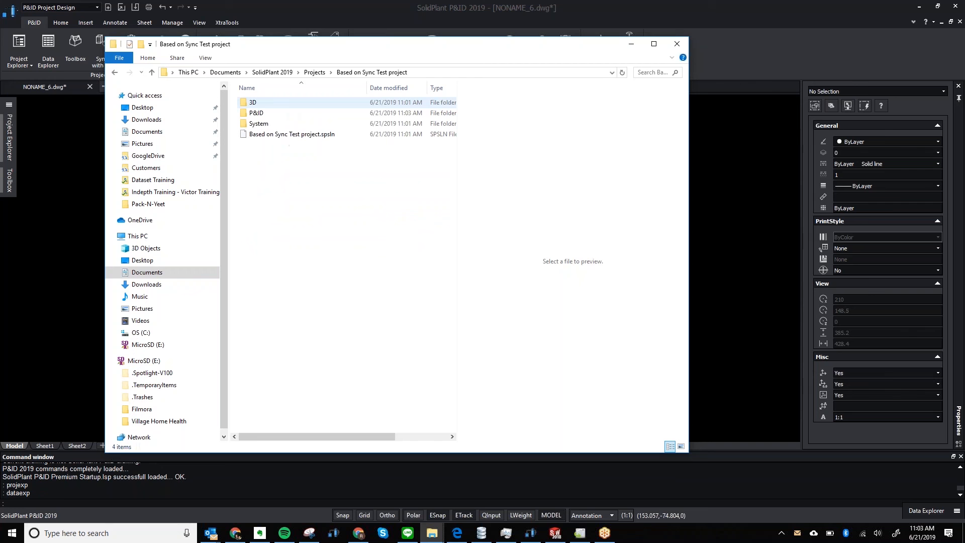
{"action": "double_click", "coordinate": [263, 113]}
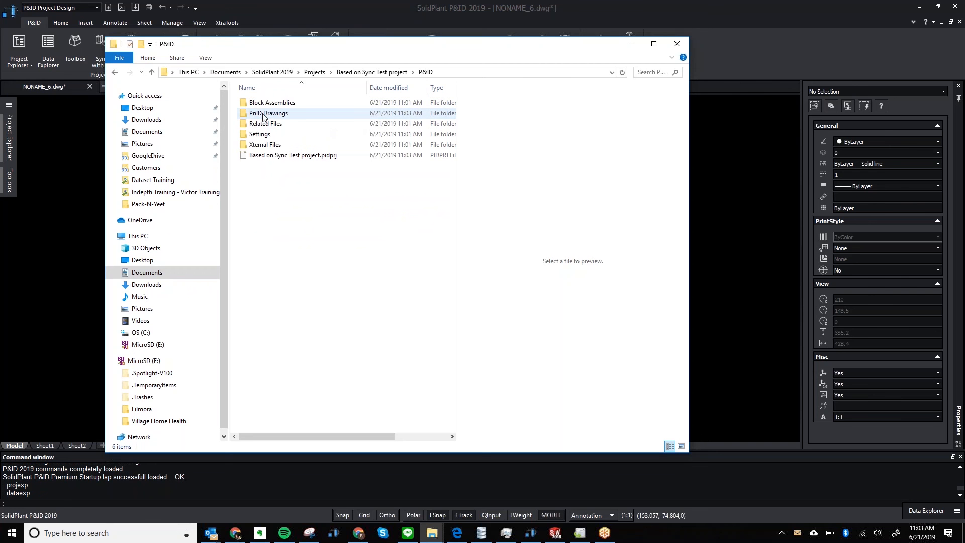
{"action": "double_click", "coordinate": [264, 113]}
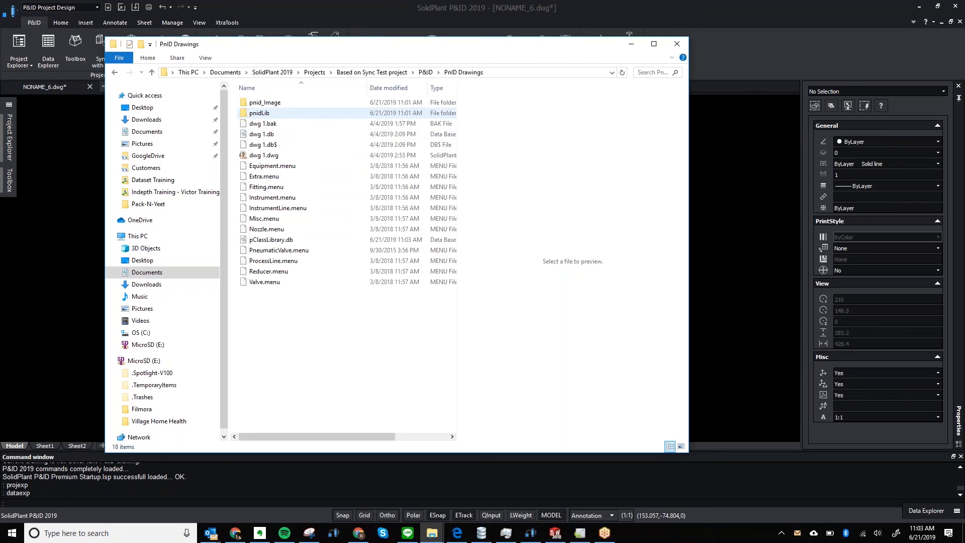
{"action": "left_click", "coordinate": [263, 155]}
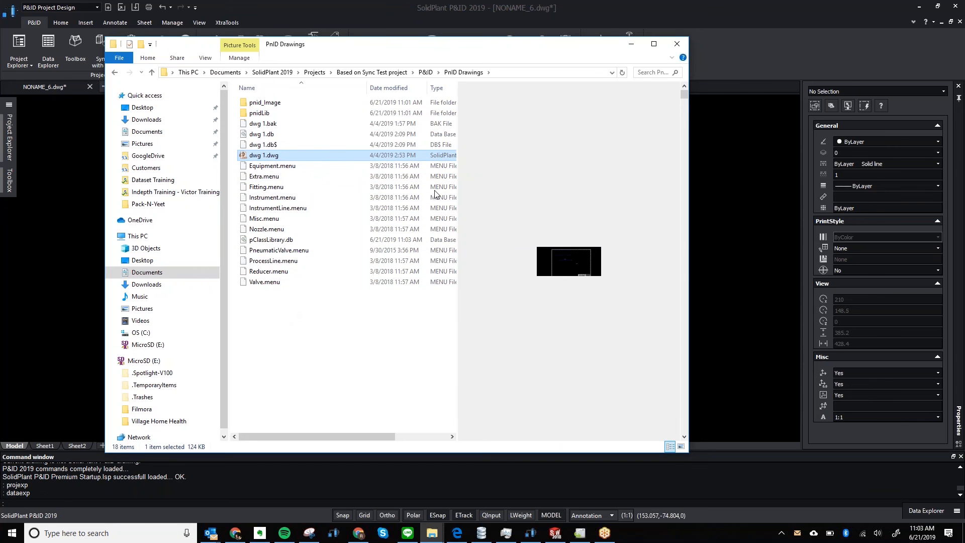
{"action": "left_click", "coordinate": [632, 44]}
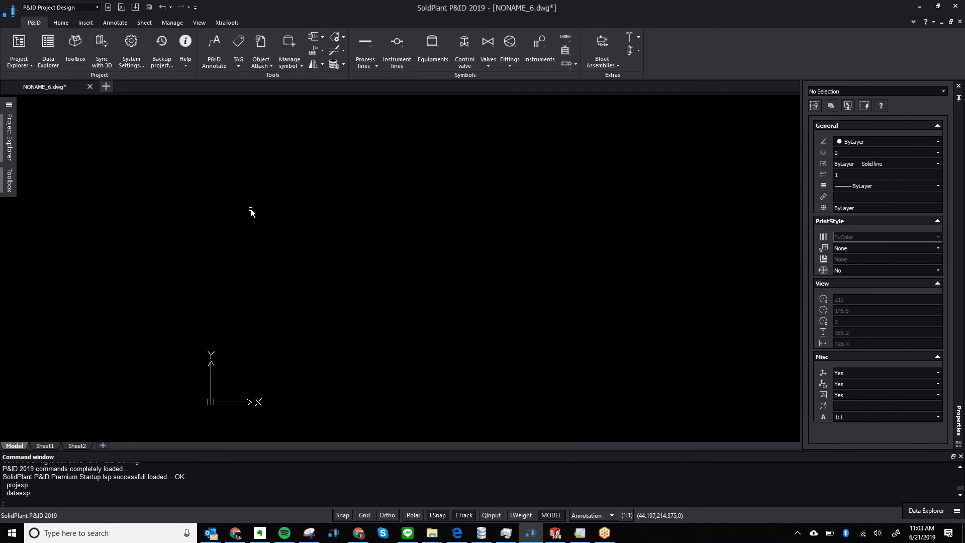
{"action": "left_click", "coordinate": [912, 14]}
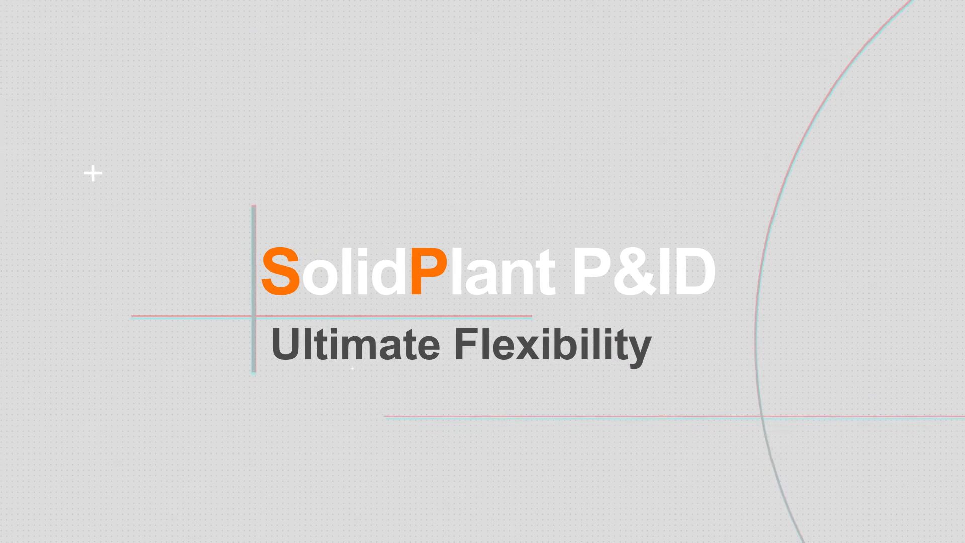